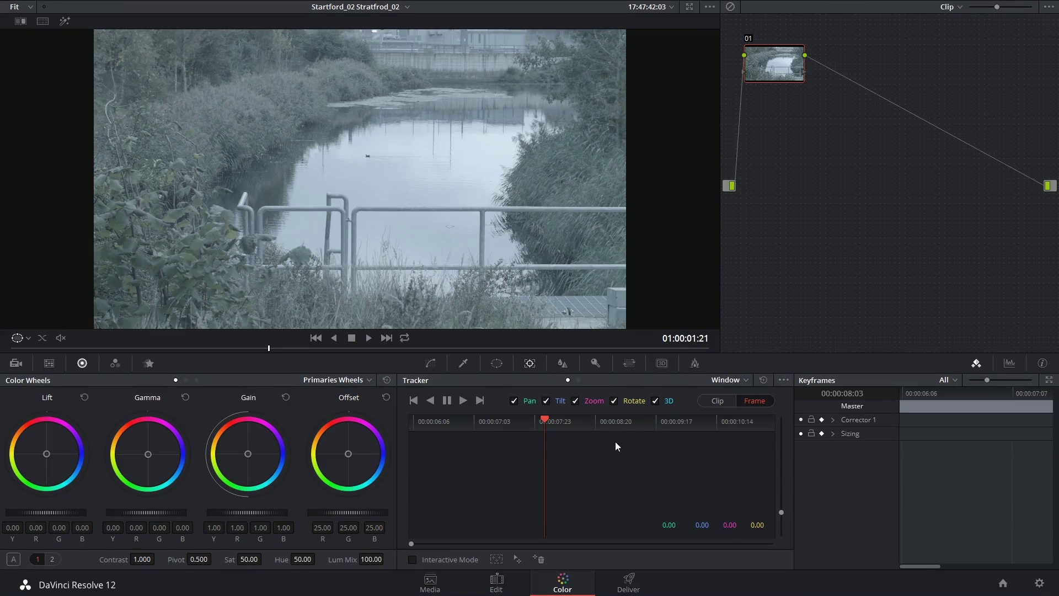
# Switch the Tracker palette's Window mode to Stabilizer
pyautogui.click(736, 380)
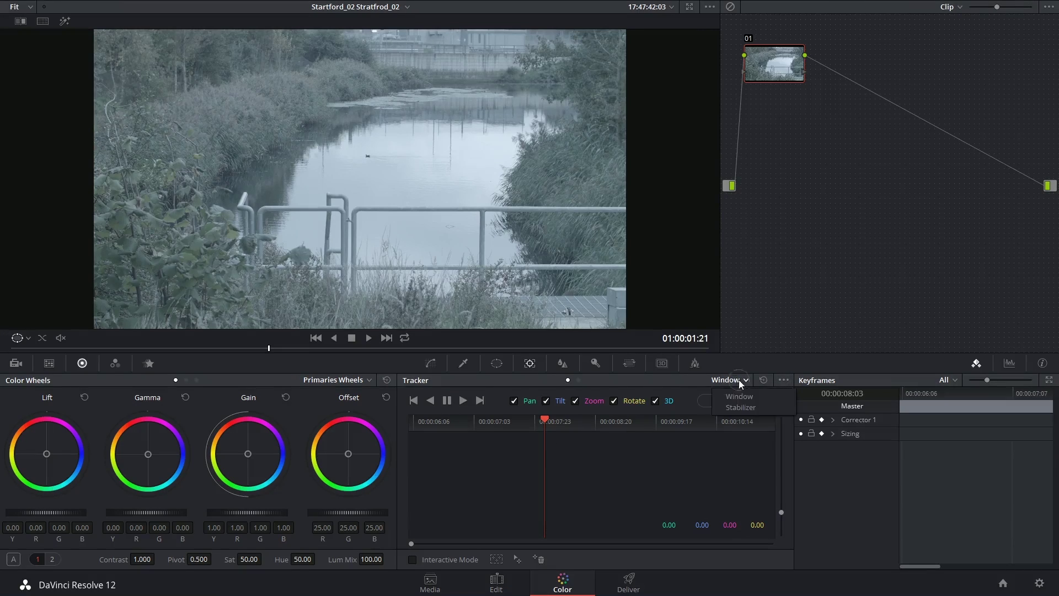
pyautogui.click(766, 421)
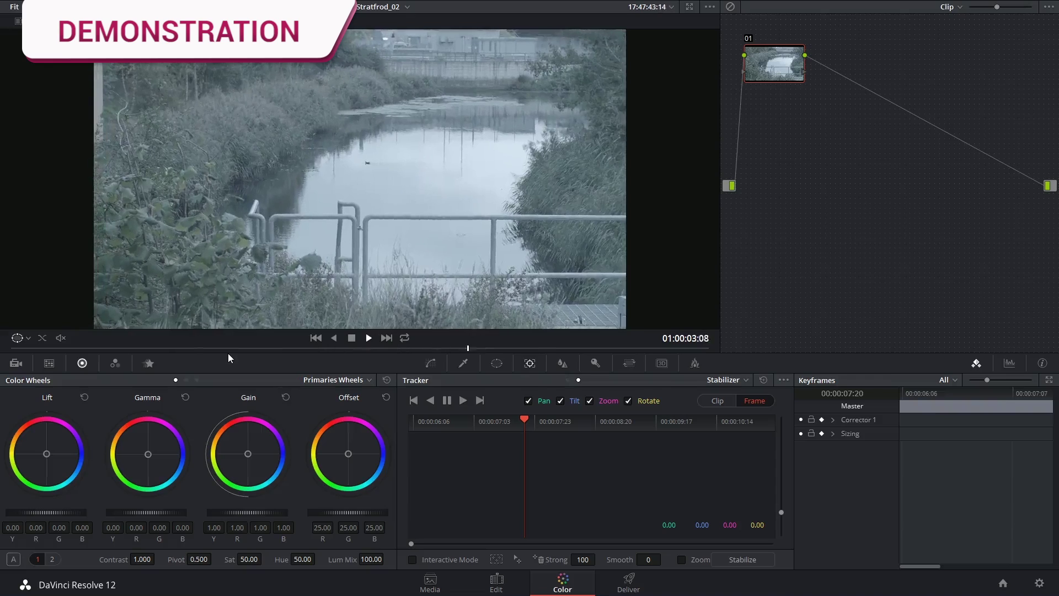
# Track the Startford_02 clip forward from its first frame, ending at Pan 233.08, Tilt -20.24
pyautogui.click(11, 349)
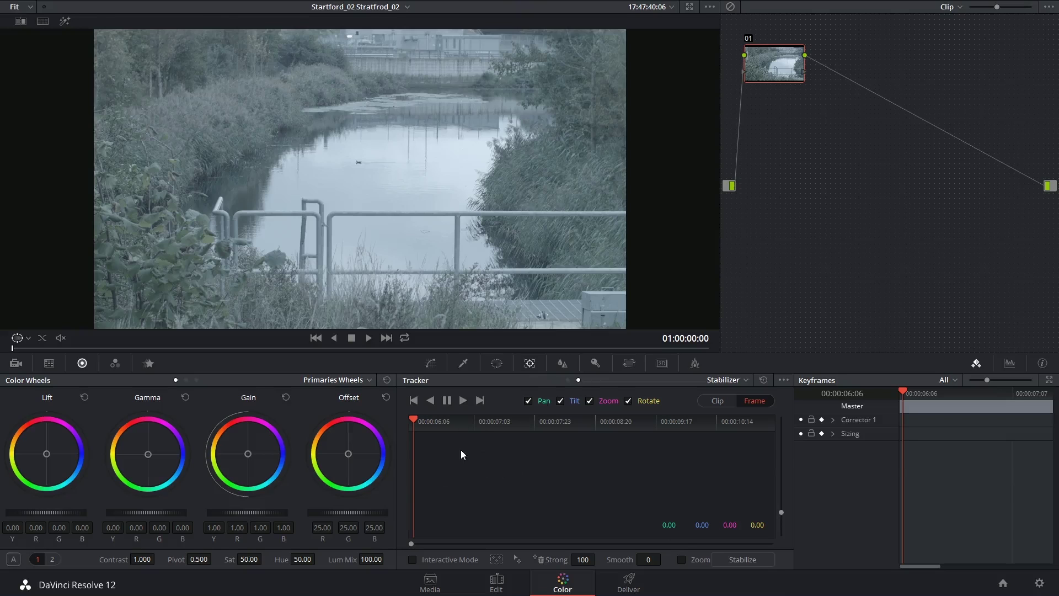
pyautogui.click(462, 401)
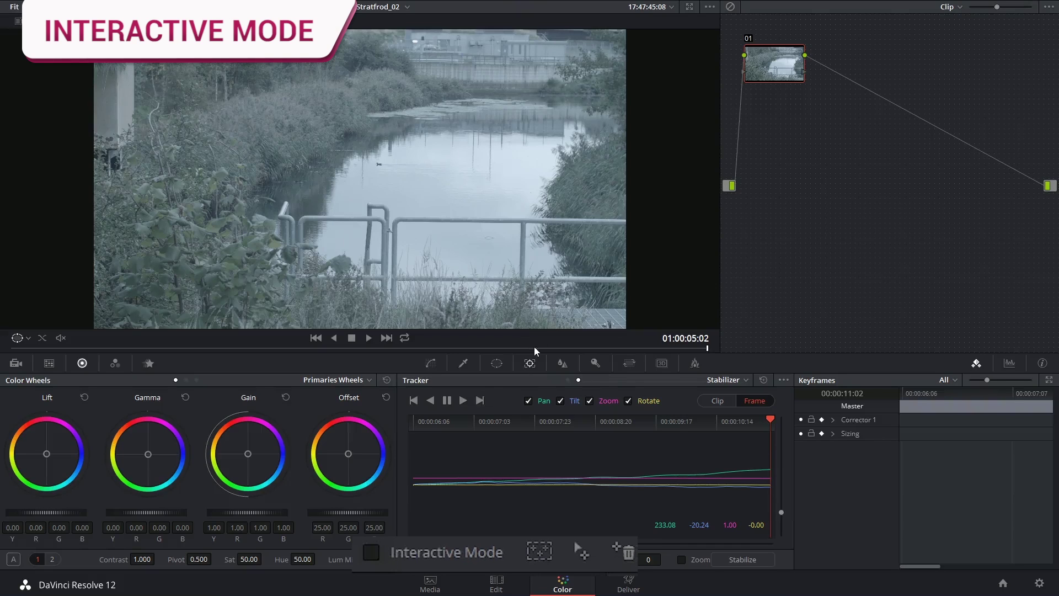
# Scrub back, enable Interactive Mode and draw a tracking rectangle over the river scene
pyautogui.moveTo(533, 348); pyautogui.dragTo(508, 347)
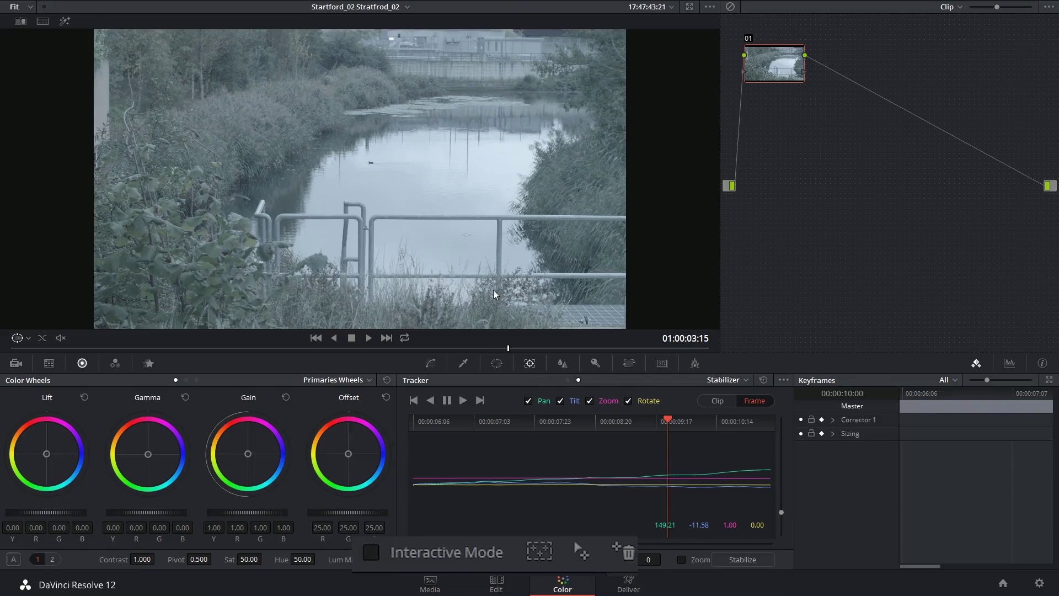
pyautogui.click(435, 551)
pyautogui.moveTo(148, 47); pyautogui.dragTo(342, 187)
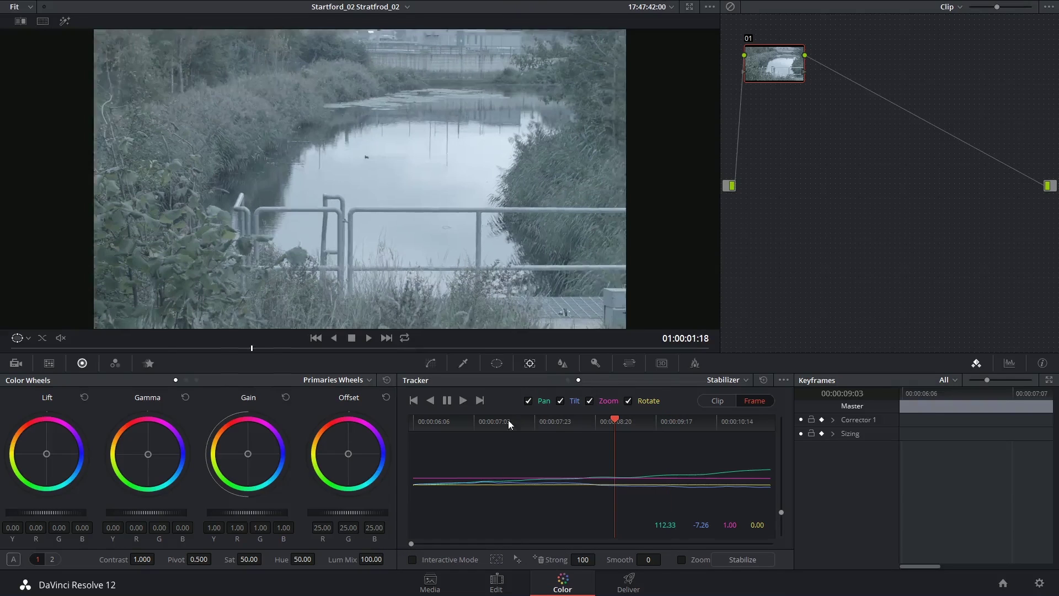
pyautogui.click(604, 421)
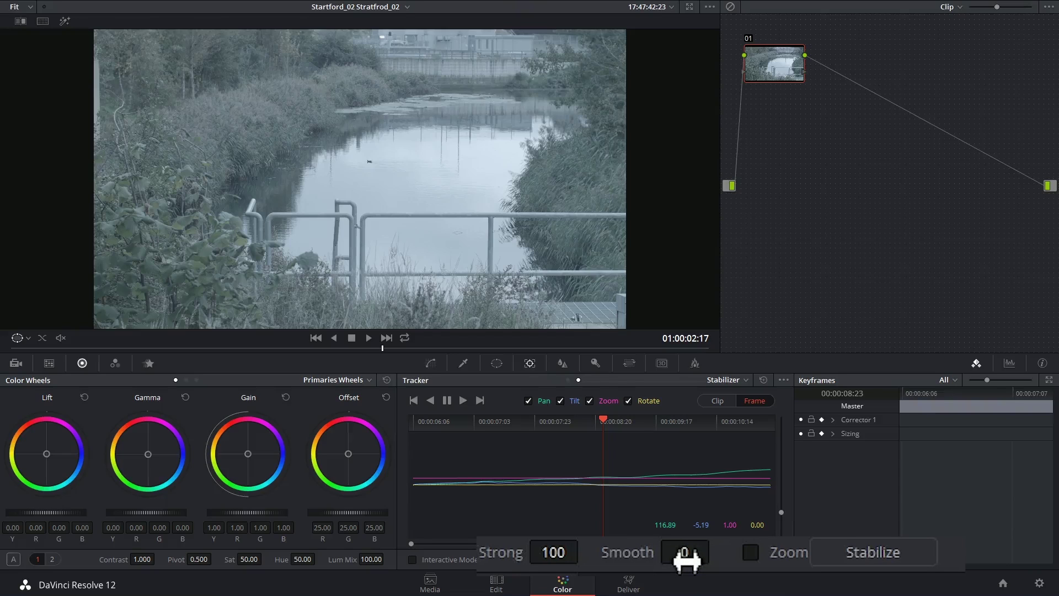
# Stabilize the clip with Zoom unchecked at Strong 100, Smooth 0
pyautogui.click(747, 552)
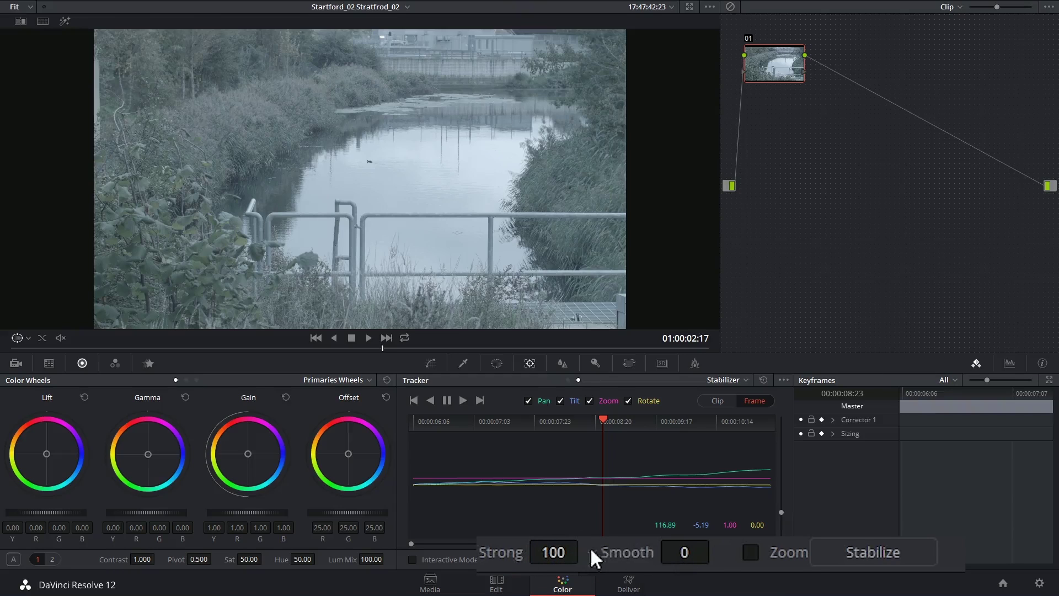
pyautogui.click(879, 551)
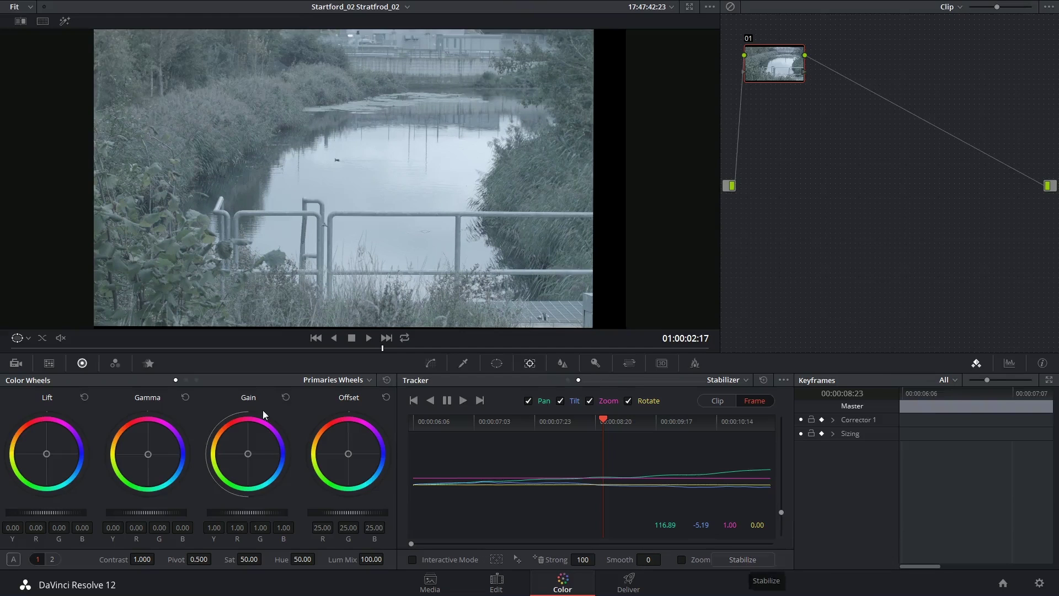
# Play and scrub the stabilized clip from its start to inspect the shifting black edges
pyautogui.click(19, 346)
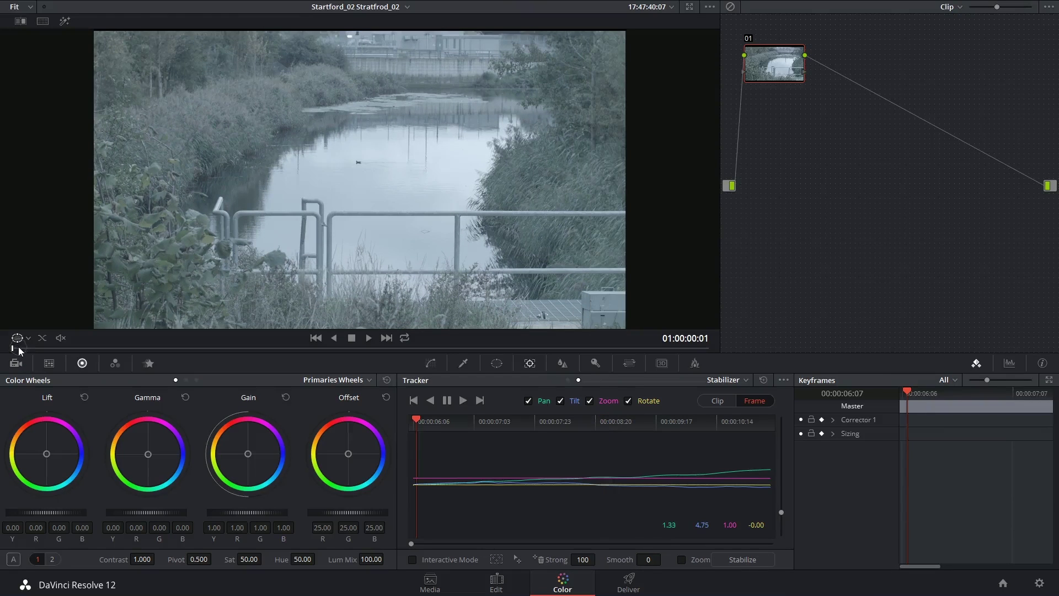
pyautogui.press('space')
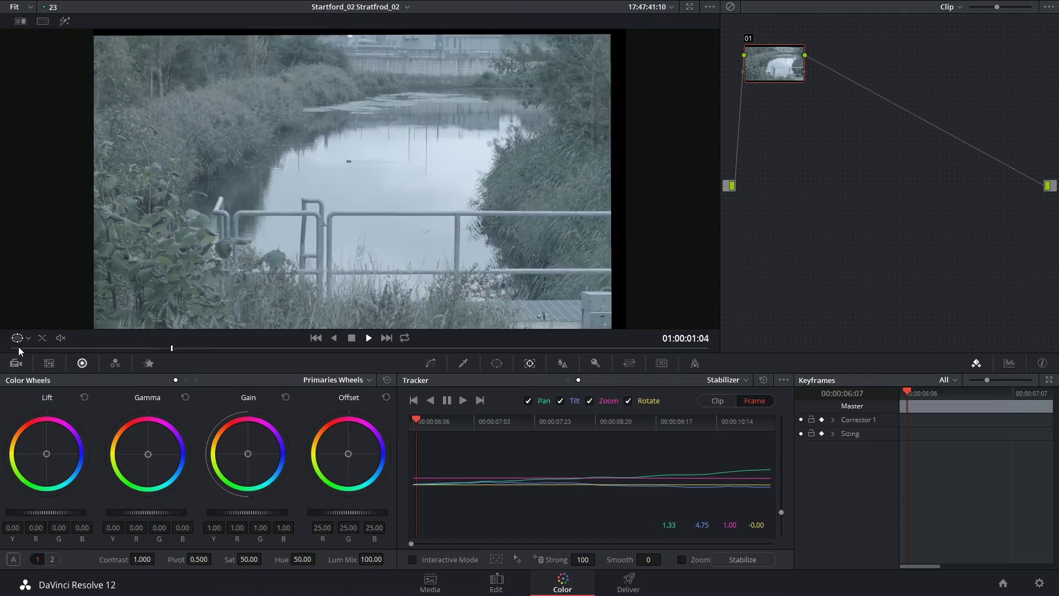
pyautogui.click(18, 347)
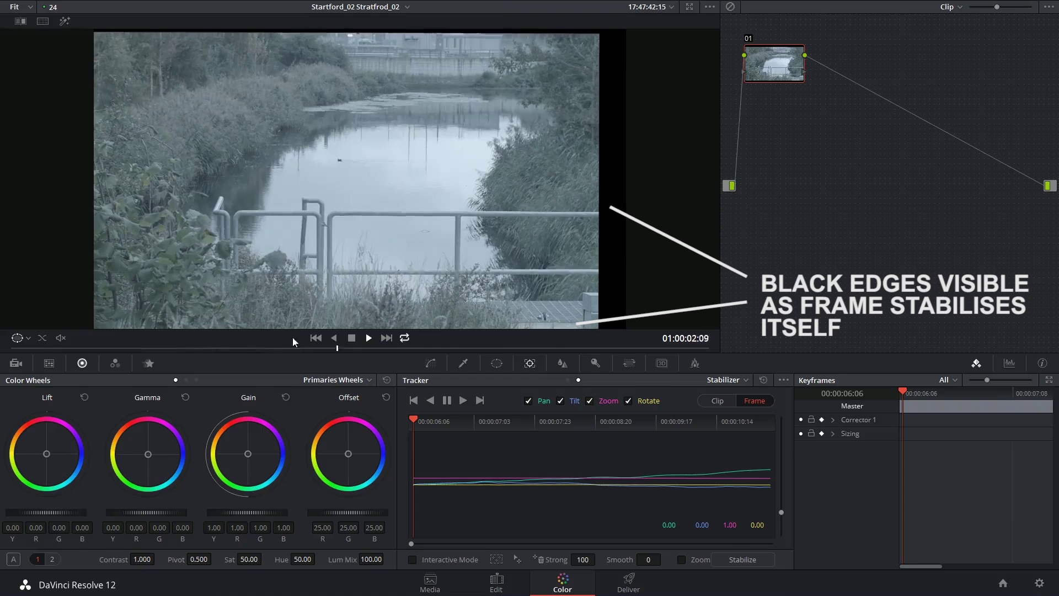
pyautogui.click(467, 348)
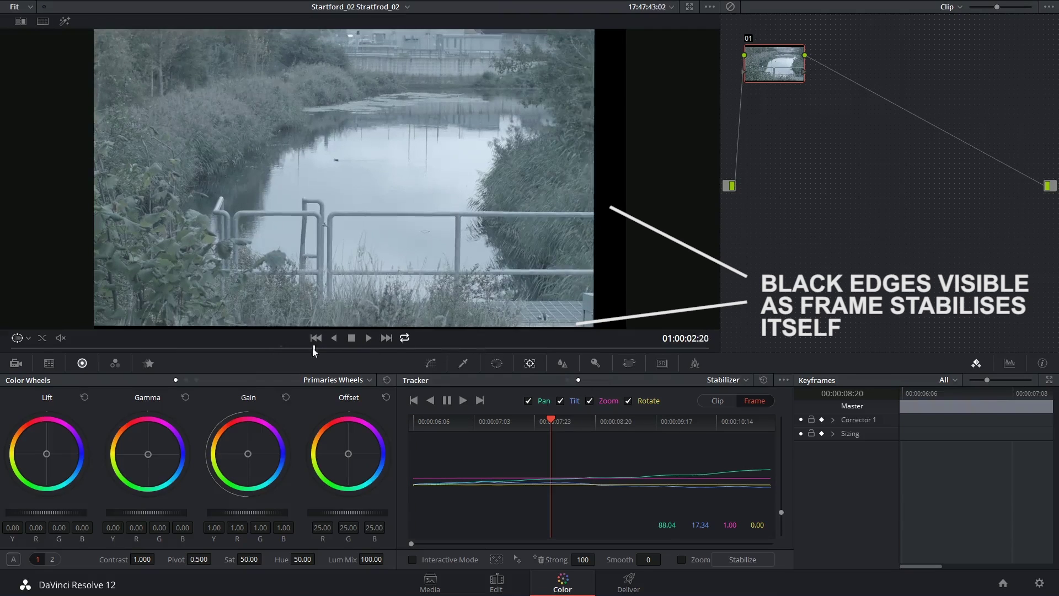
pyautogui.click(368, 348)
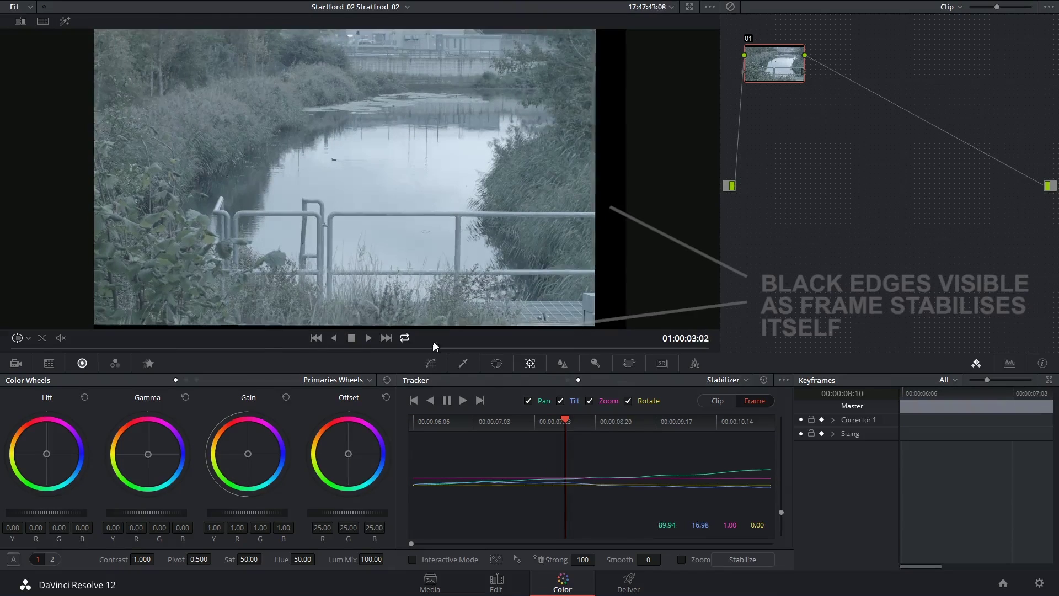
# Re-stabilize with Zoom checked, then play the clip from its start to confirm no black edges
pyautogui.click(696, 561)
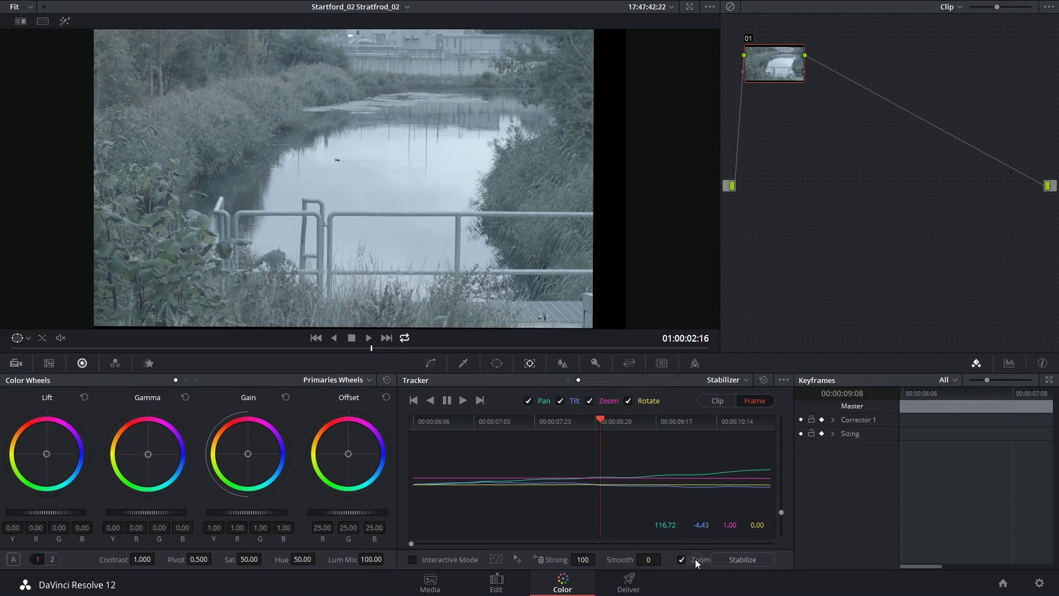
pyautogui.click(741, 559)
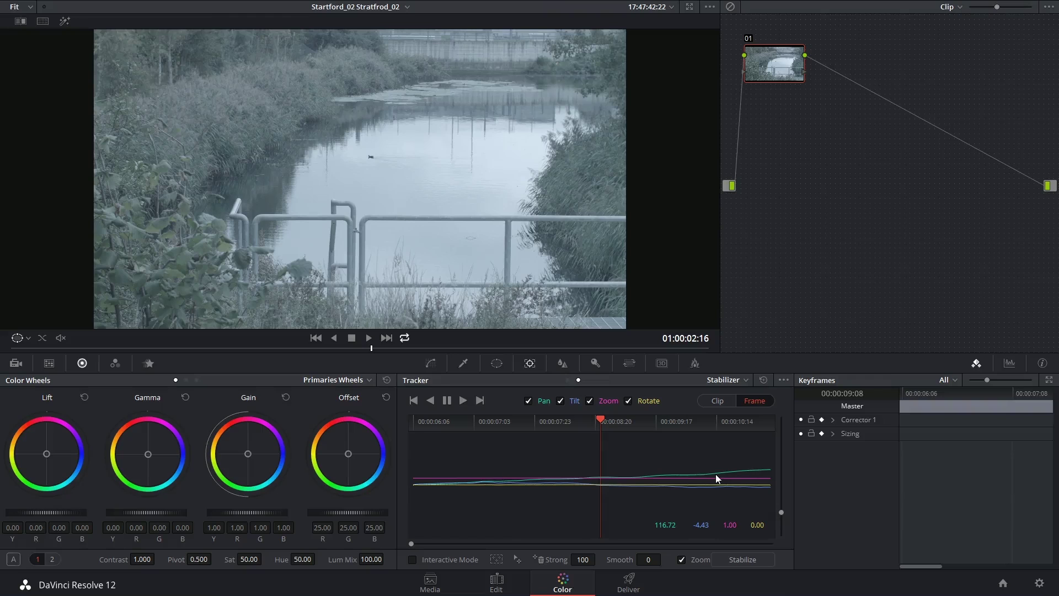
pyautogui.click(18, 348)
pyautogui.press('space')
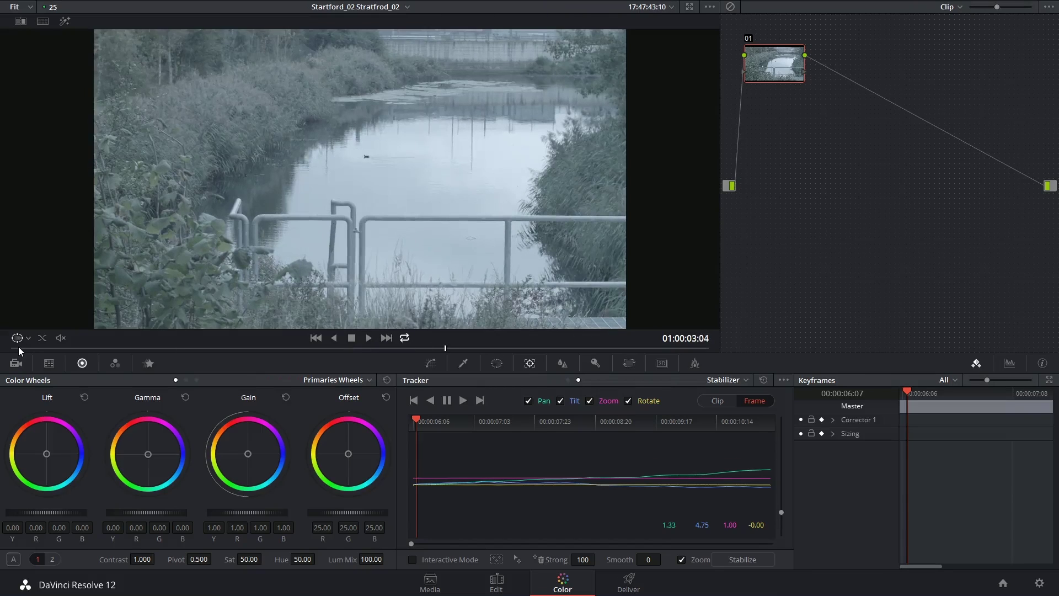
pyautogui.press('space')
pyautogui.click(20, 349)
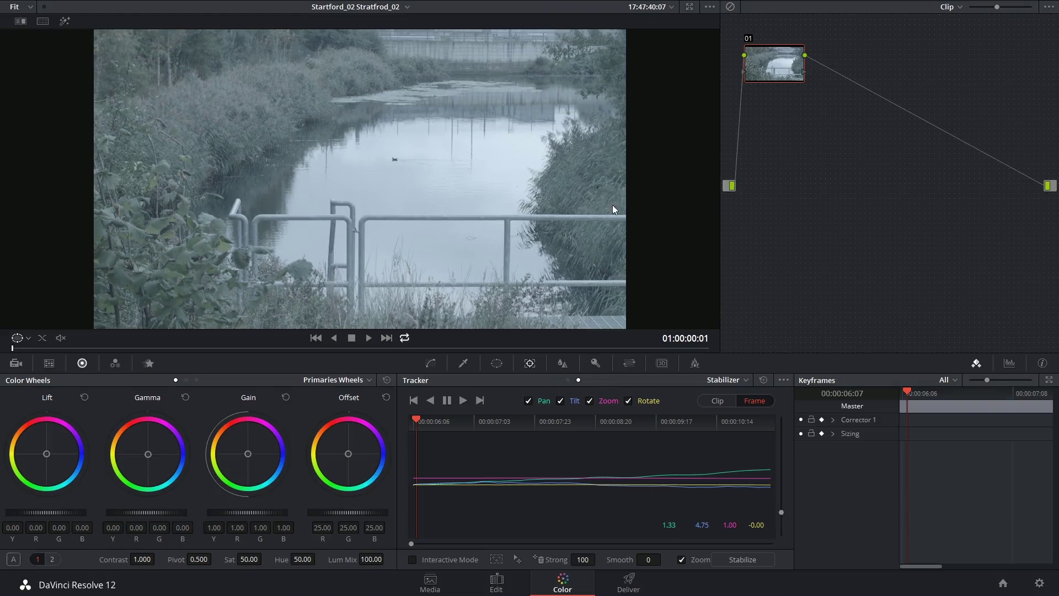
pyautogui.press('space')
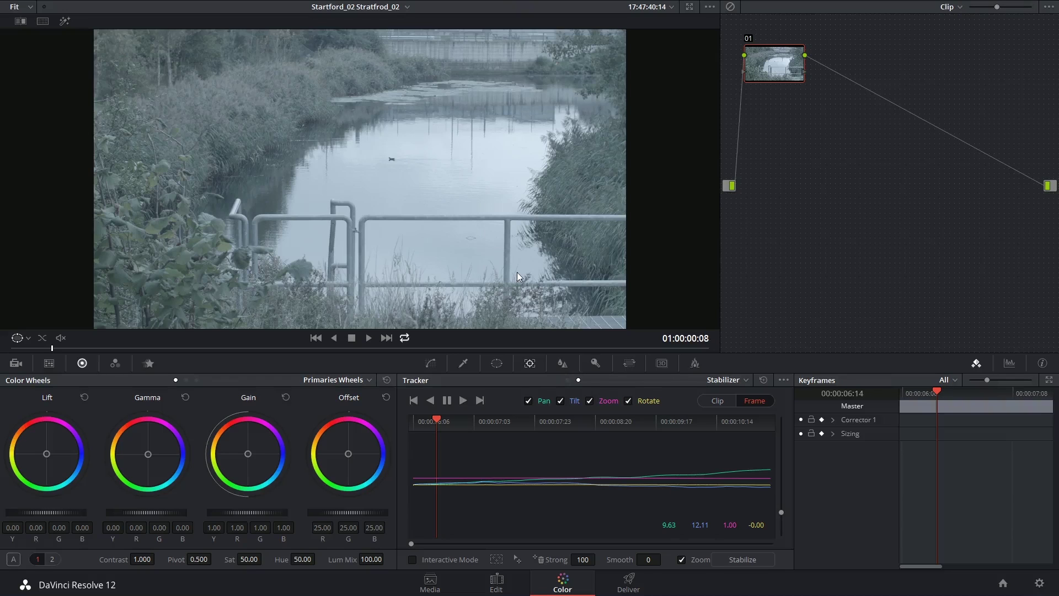
# Set Strong to 90 and Smooth to 20, then re-stabilize the clip
pyautogui.doubleClick(584, 559)
pyautogui.write('9')
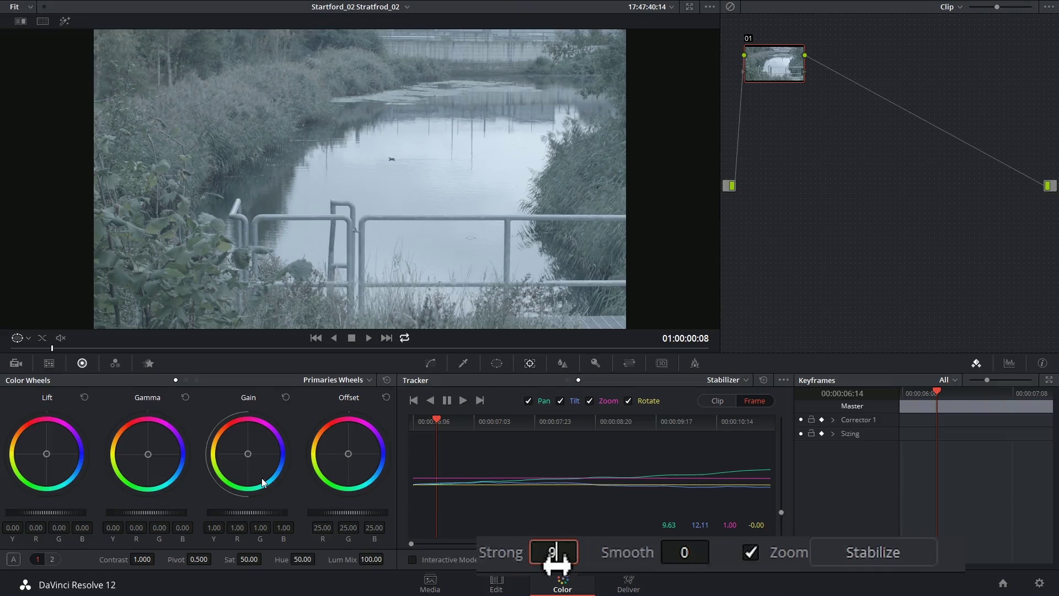
pyautogui.write('0')
pyautogui.press('Return')
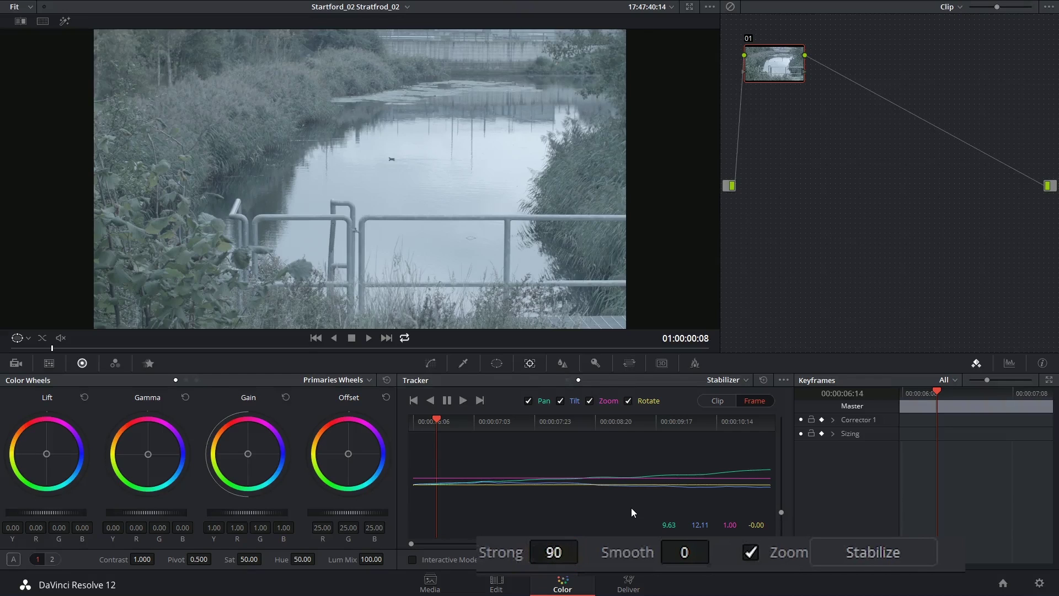
pyautogui.press('Tab')
pyautogui.write('20')
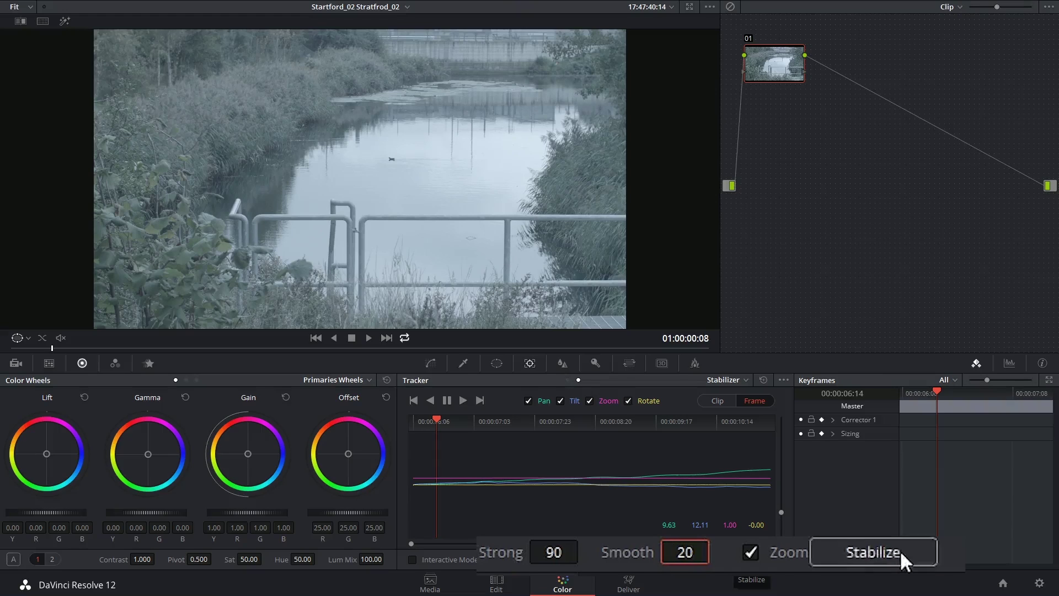
pyautogui.click(742, 558)
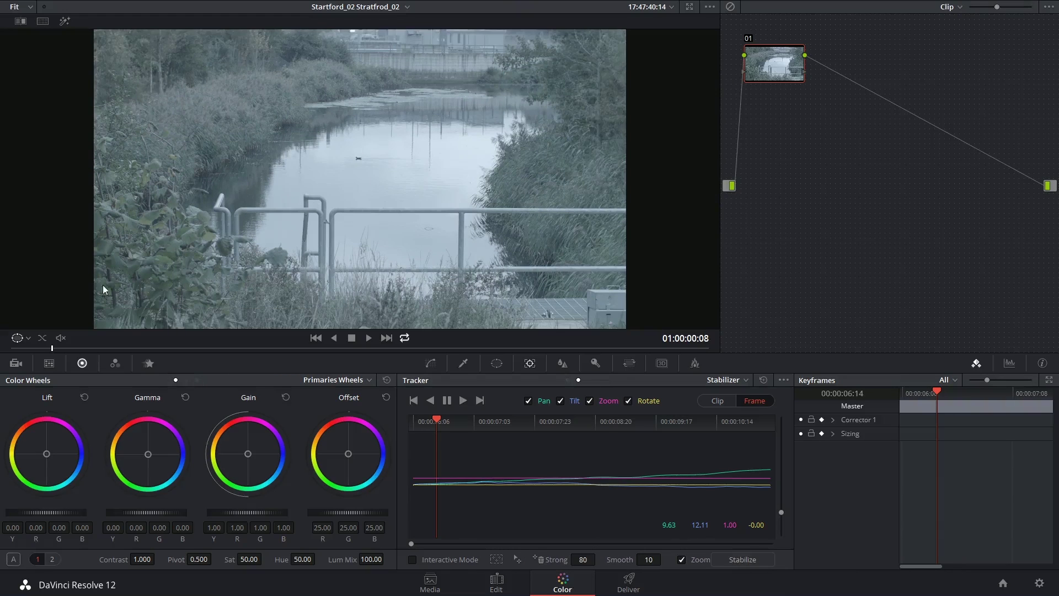
# Play the re-stabilized clip from near its start
pyautogui.click(27, 348)
pyautogui.press('Right')
pyautogui.press('Right')
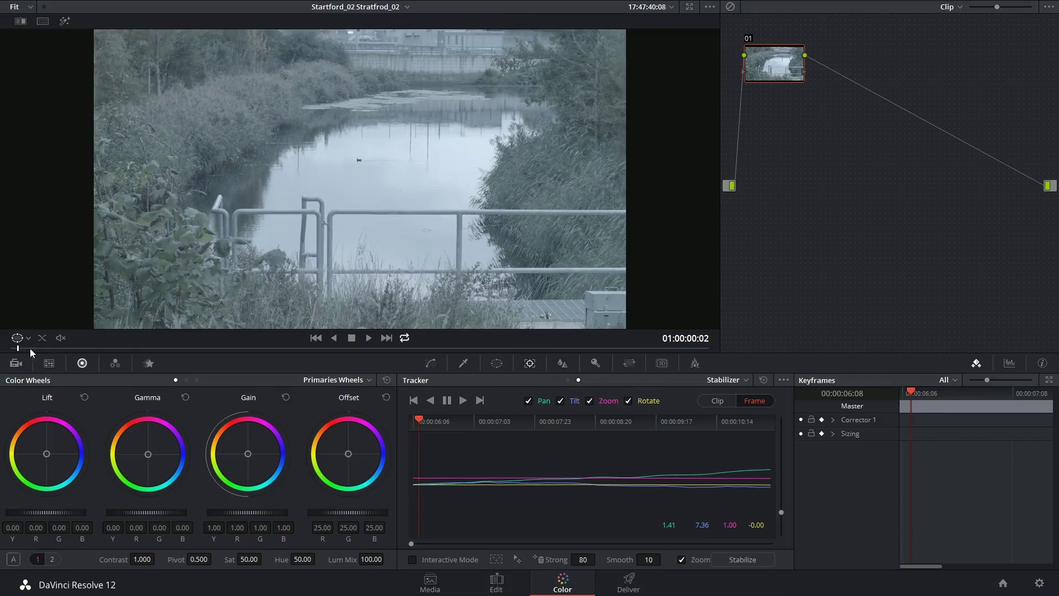
pyautogui.press('space')
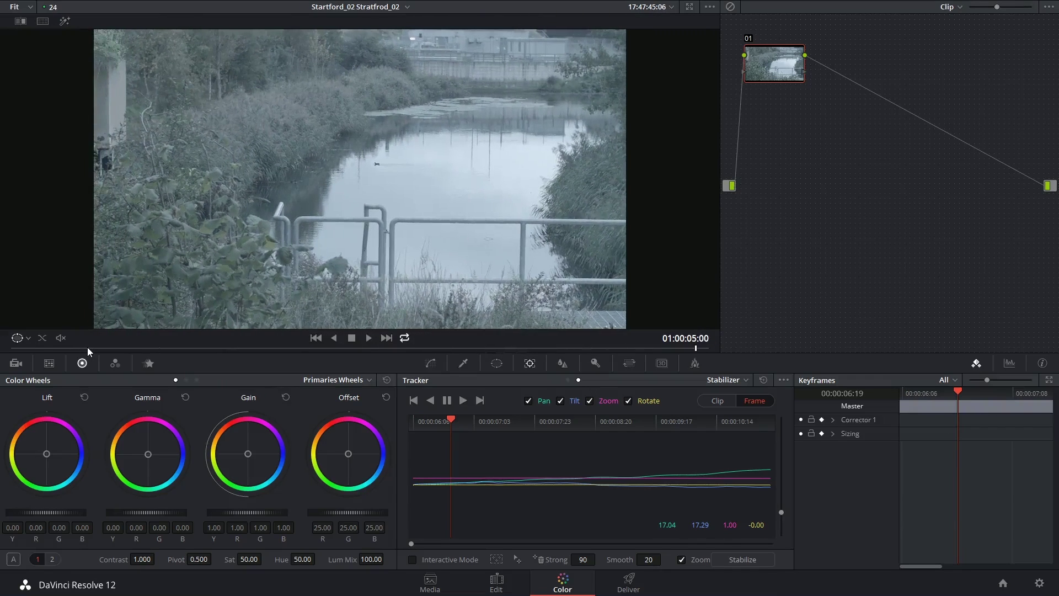
# Choose Clear Track Data from the Tracker's options menu, resetting values to 0.00
pyautogui.click(784, 381)
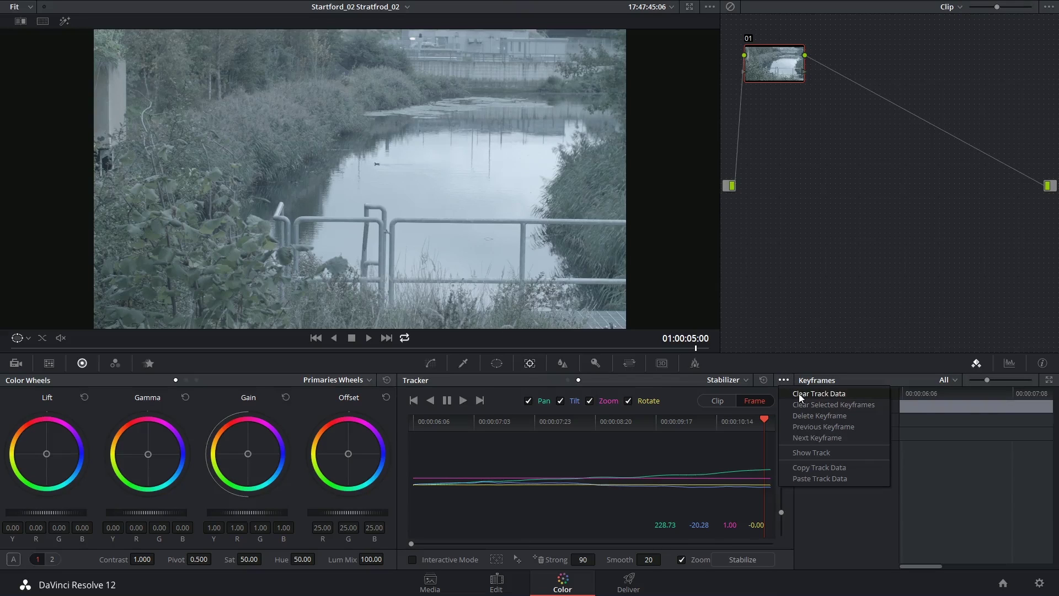
pyautogui.click(799, 393)
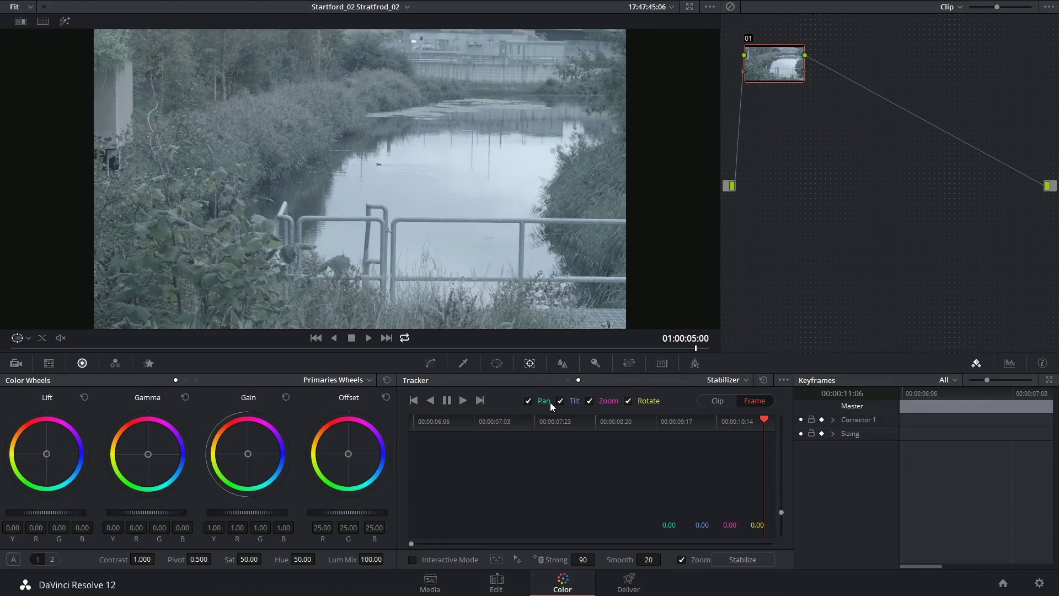
# Untick Pan and retrack the clip forward from its start, ending at Tilt -19.45
pyautogui.click(465, 421)
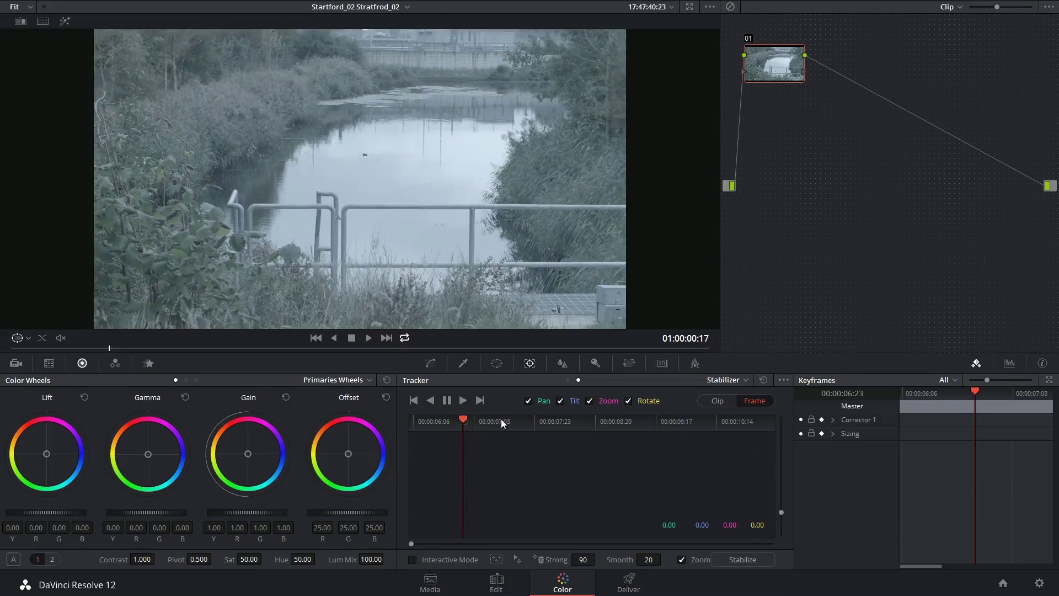
pyautogui.press('space')
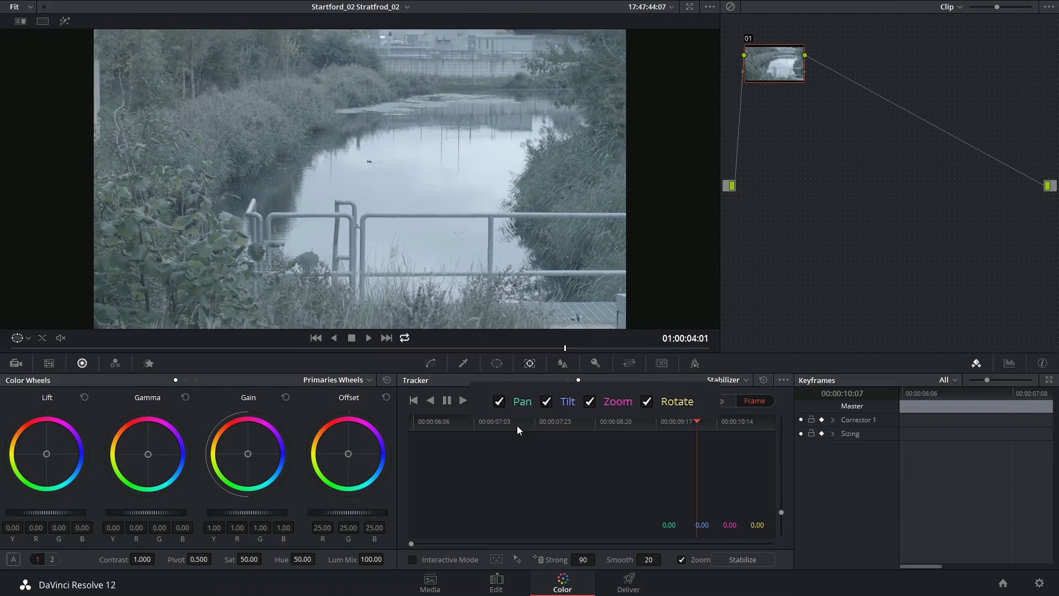
pyautogui.click(411, 425)
pyautogui.click(393, 426)
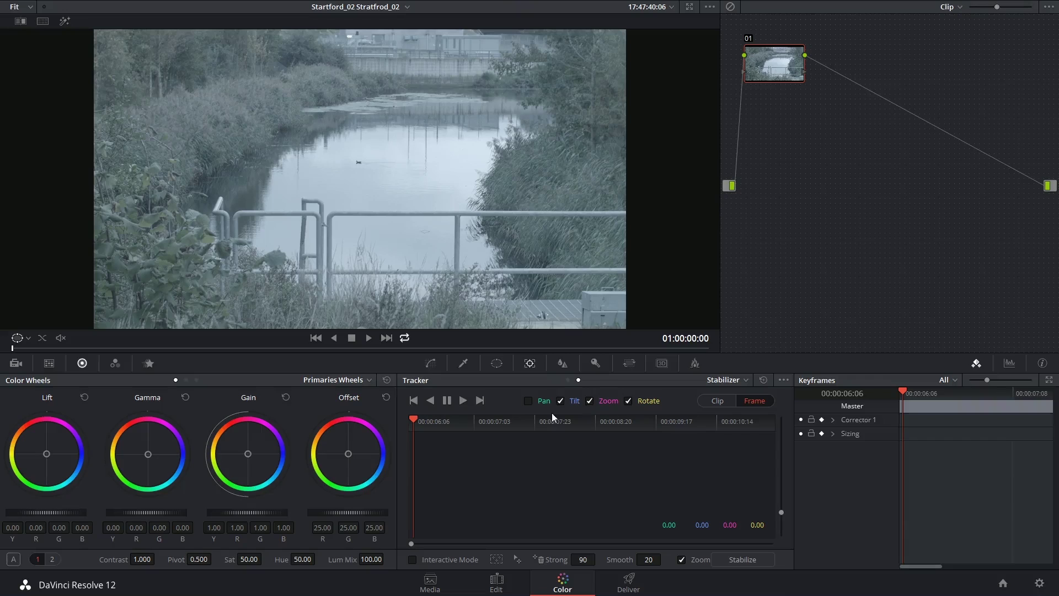
pyautogui.click(462, 401)
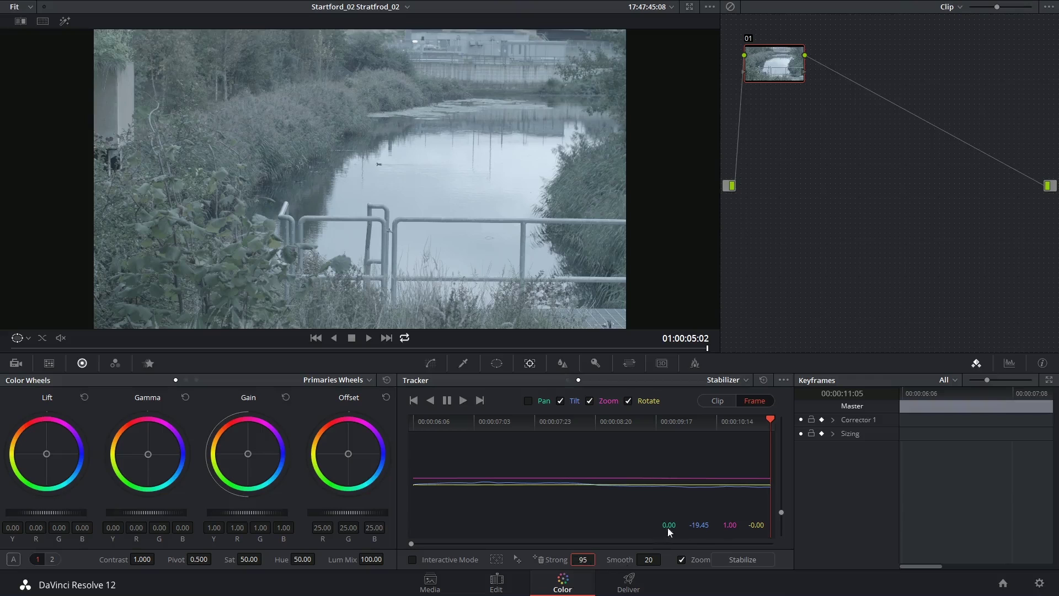
# Stabilize the pan-free track at Strong 95, Smooth 20 and play it back once
pyautogui.click(743, 558)
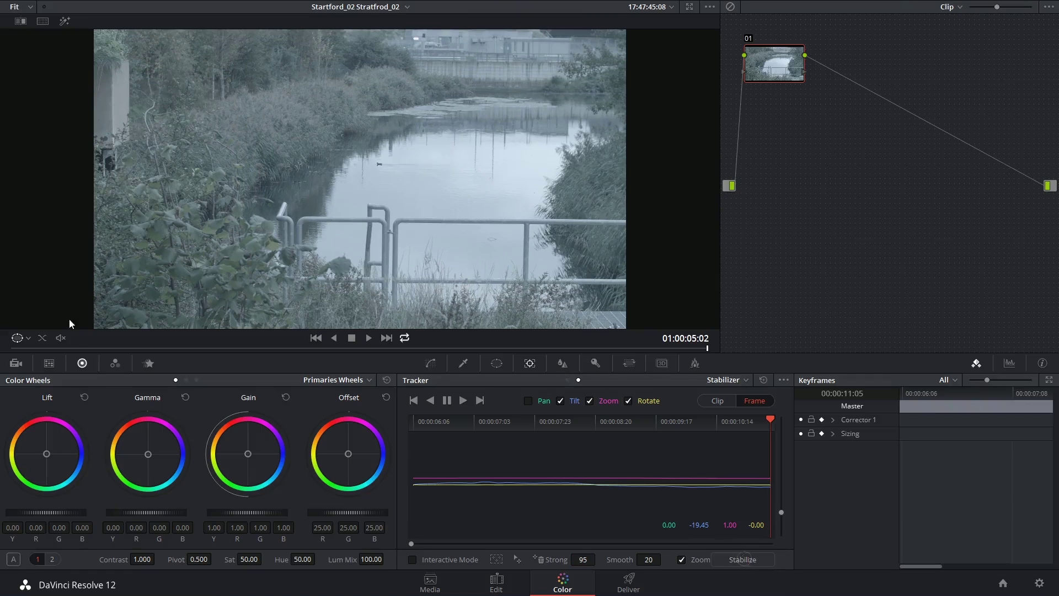
pyautogui.press('space')
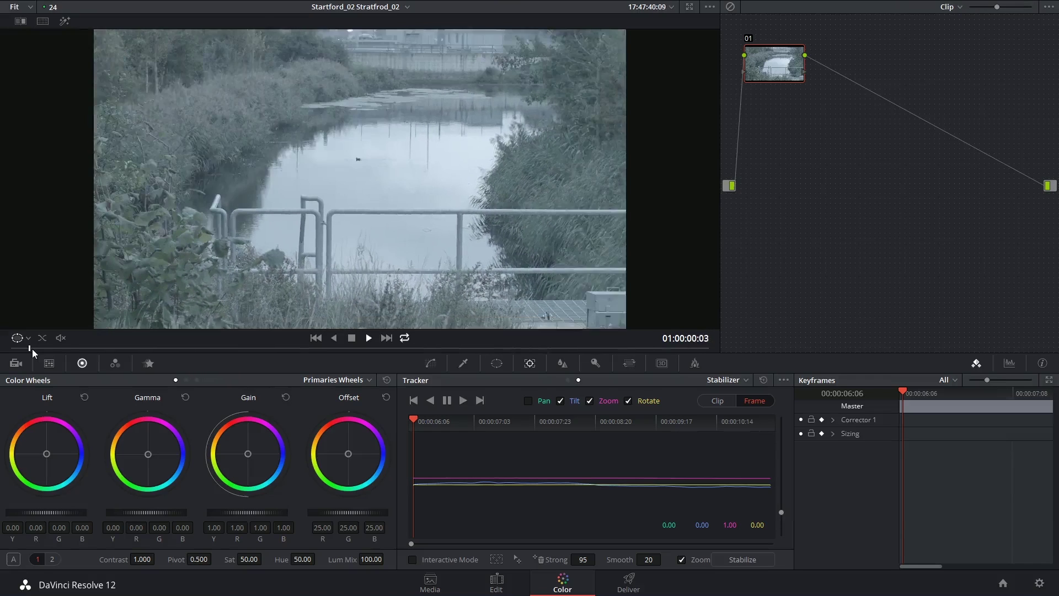
pyautogui.press('space')
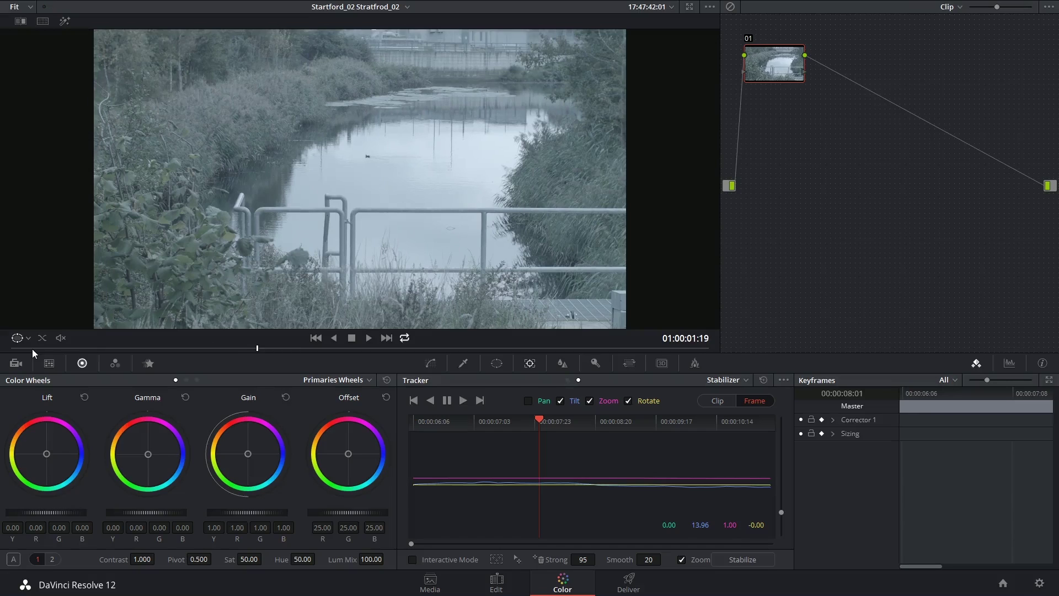